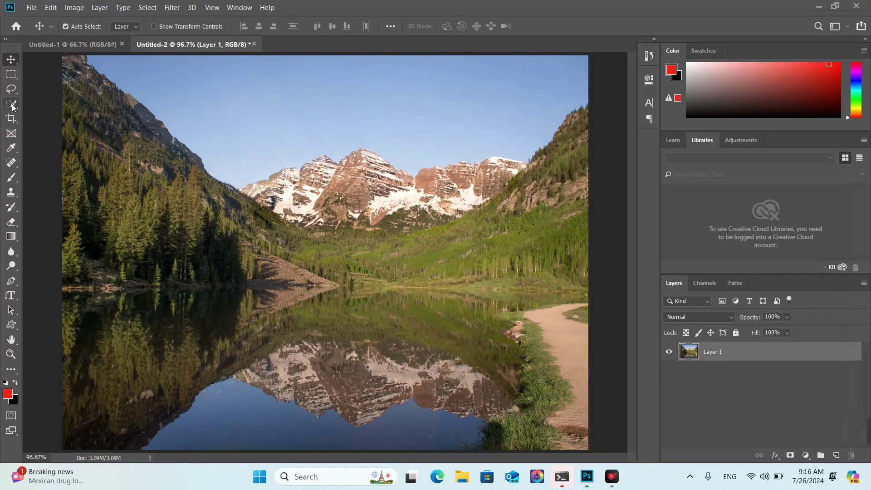
# Step: Choose the paint-to-select tool group in the toolbar
pyautogui.click(13, 106)
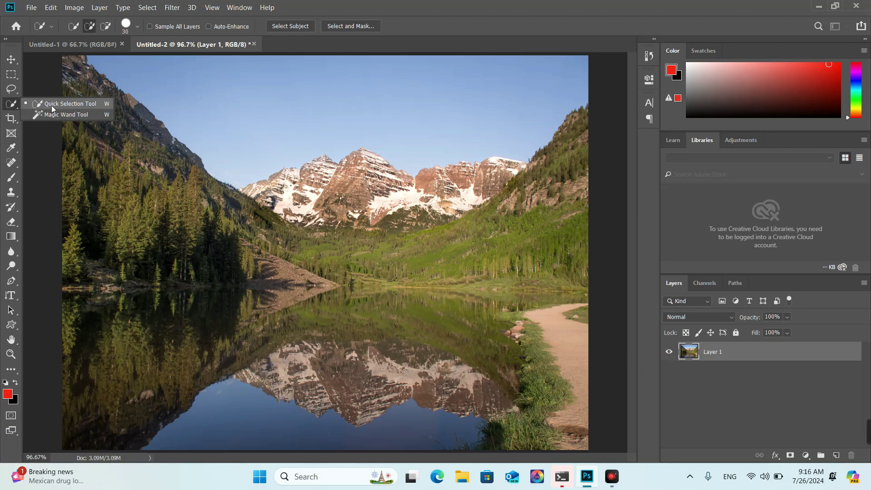
# Step: Pick the Quick Selection Tool, set its brush to about 37 px, and begin selecting the sky
pyautogui.click(76, 105)
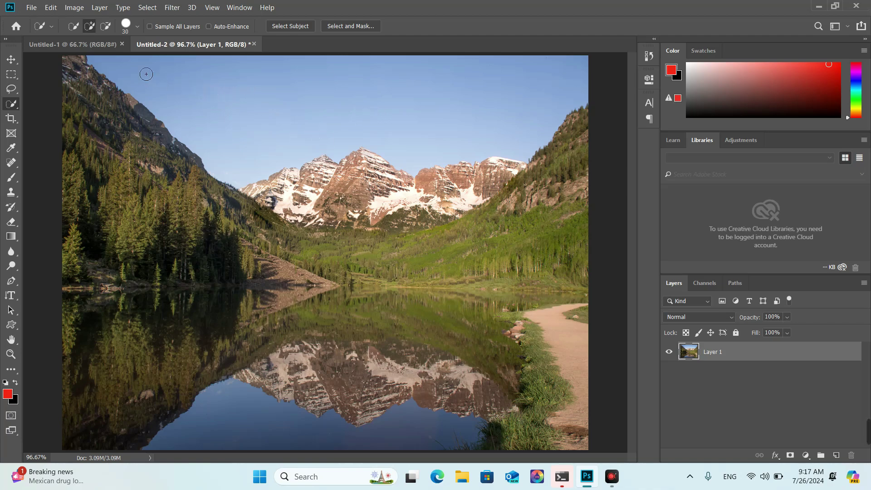
pyautogui.click(138, 27)
pyautogui.moveTo(90, 58); pyautogui.dragTo(121, 59)
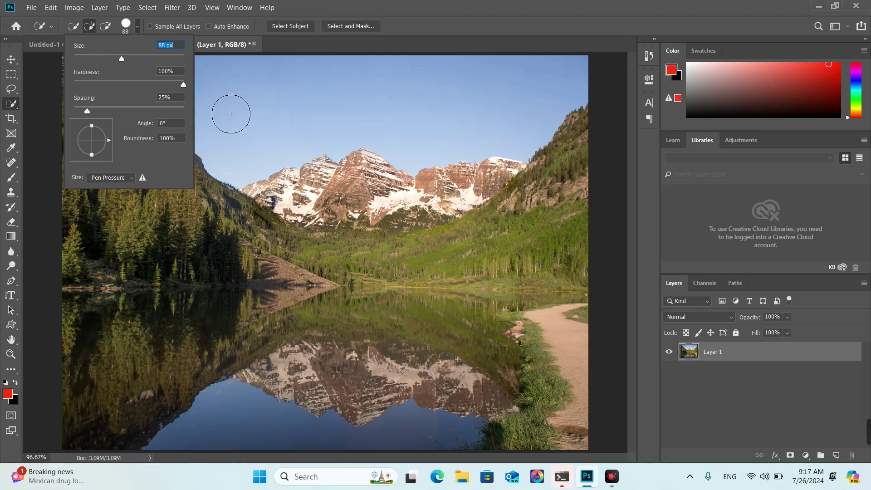
pyautogui.moveTo(122, 59); pyautogui.dragTo(94, 59)
pyautogui.click(137, 26)
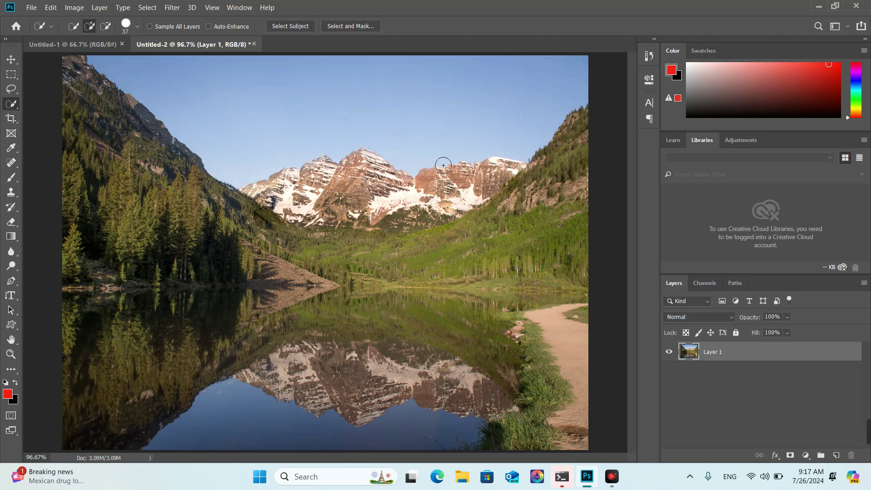
pyautogui.click(147, 81)
# Step: Brush across the sky from upper left, zoom in, and add the sky beside the main peak
pyautogui.moveTo(147, 80); pyautogui.dragTo(276, 97)
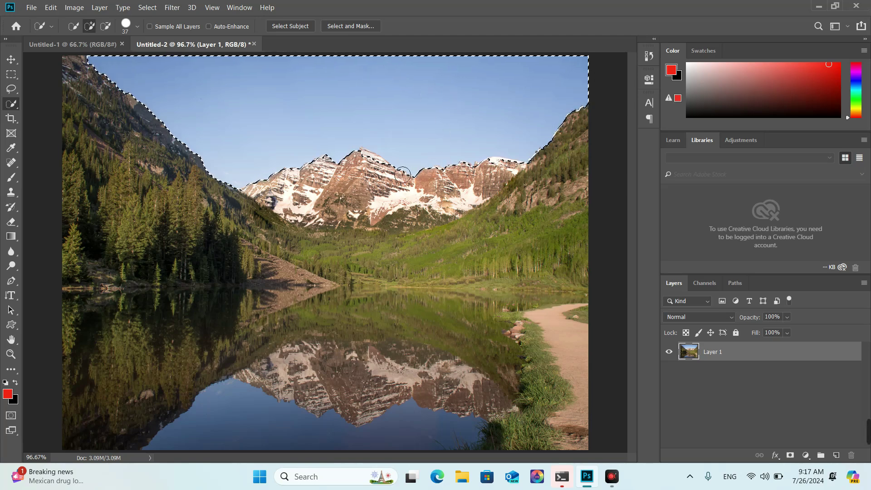
pyautogui.scroll(1, 422, 173)
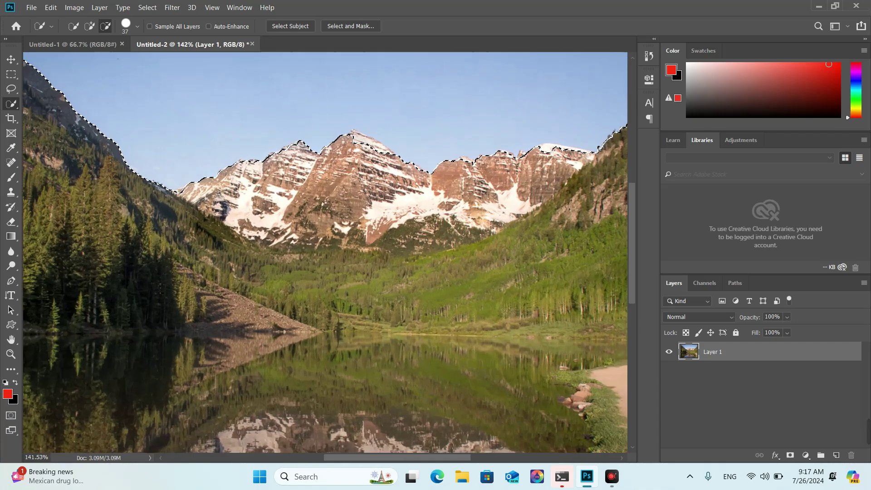
pyautogui.scroll(1, 393, 154)
pyautogui.scroll(1, 393, 153)
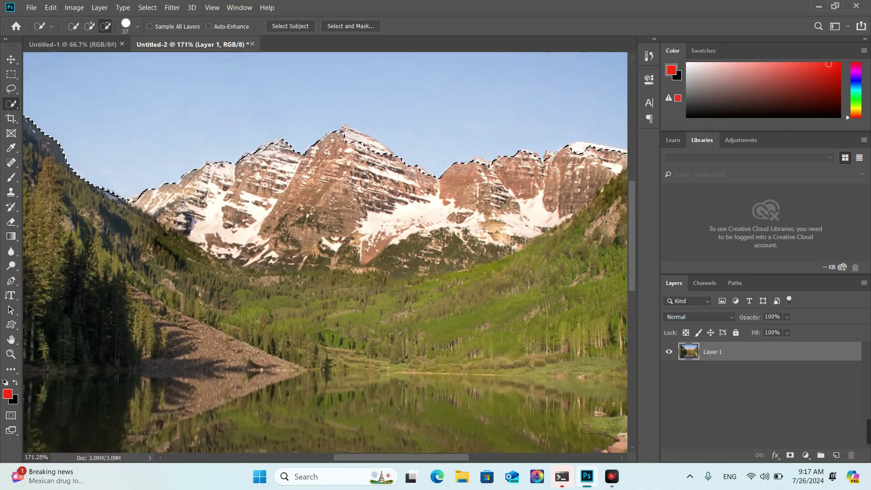
pyautogui.scroll(1, 363, 150)
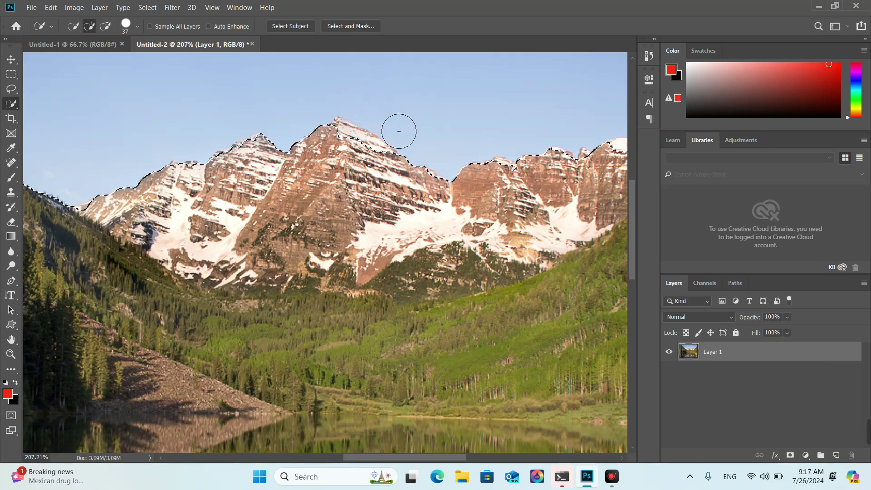
pyautogui.click(347, 142)
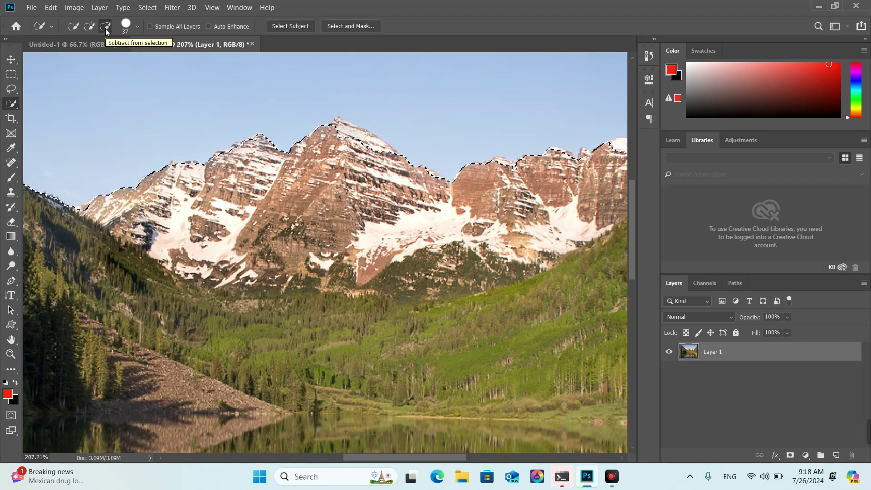
# Step: Subtract the main-peak and right-ridge rock from the sky selection
pyautogui.click(105, 27)
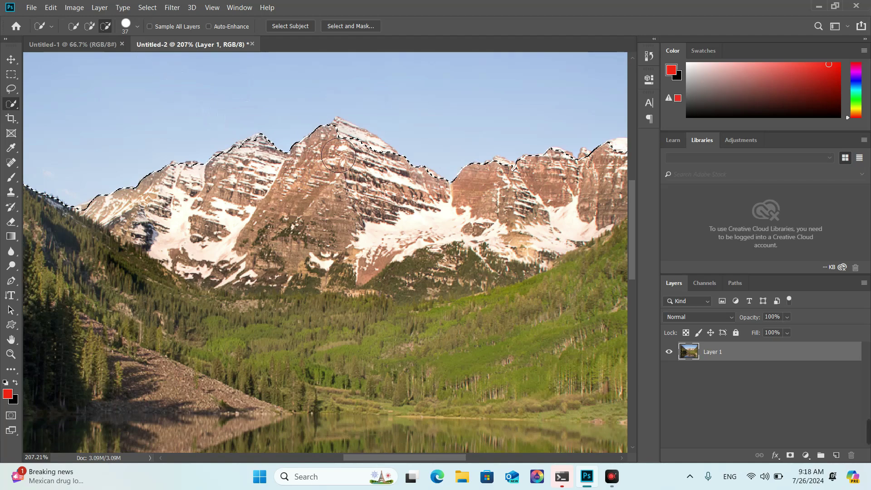
pyautogui.moveTo(348, 146); pyautogui.dragTo(348, 144)
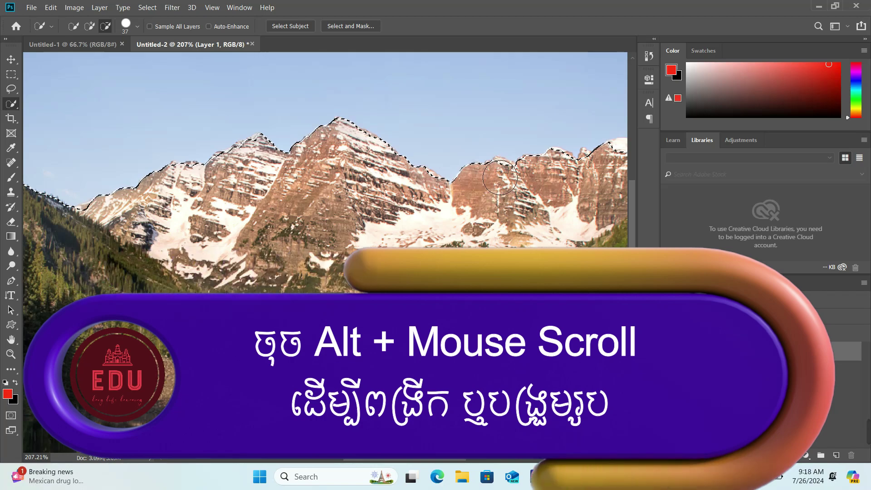
pyautogui.scroll(2, 523, 190)
pyautogui.scroll(2, 525, 191)
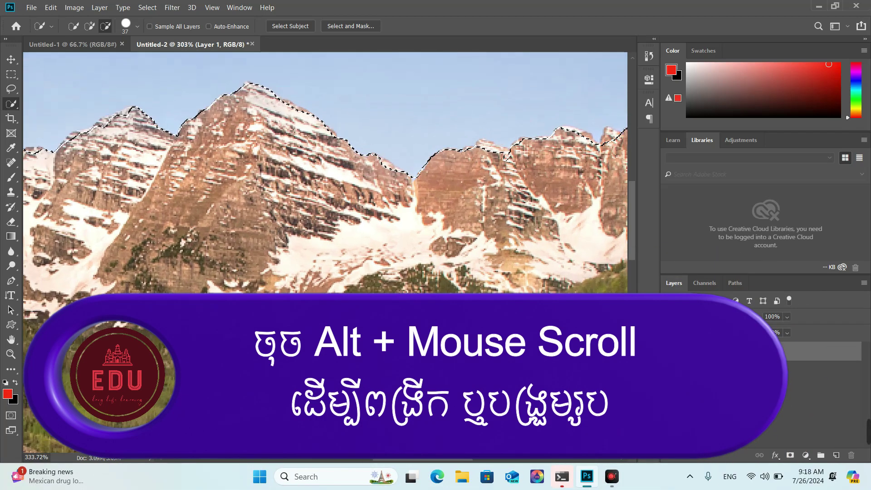
pyautogui.scroll(2, 528, 192)
pyautogui.scroll(2, 530, 193)
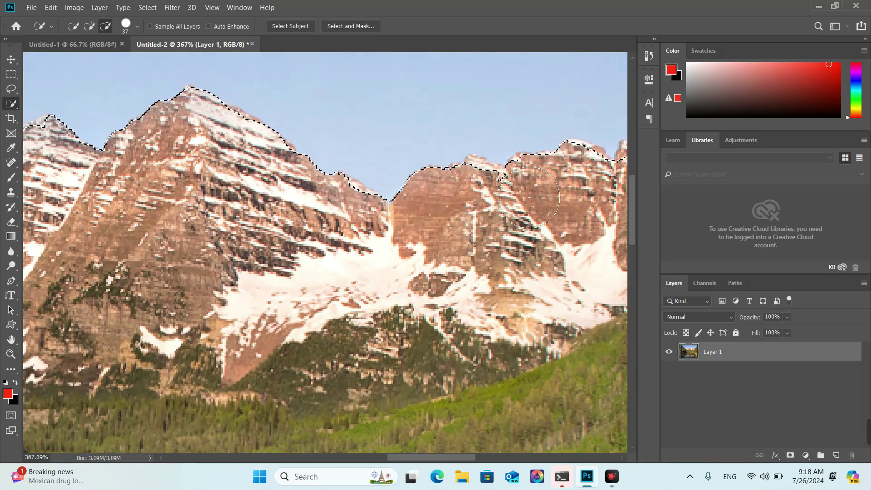
pyautogui.scroll(1, 529, 195)
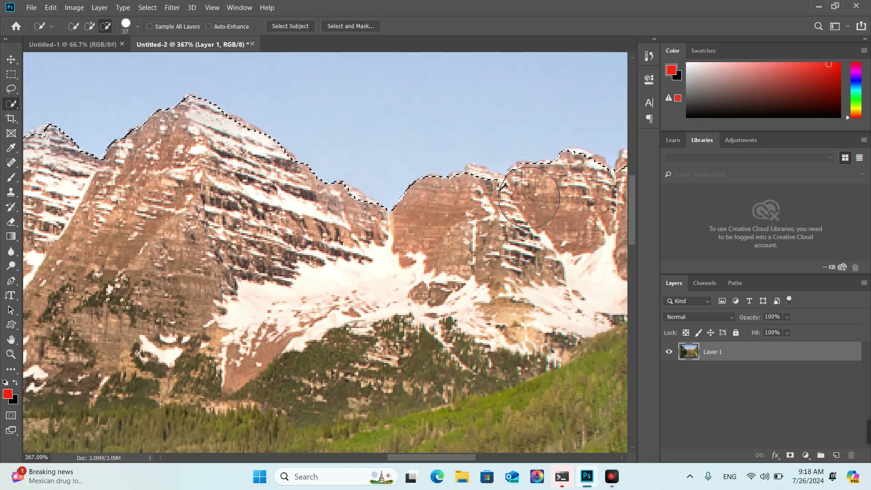
pyautogui.moveTo(528, 197); pyautogui.dragTo(508, 208)
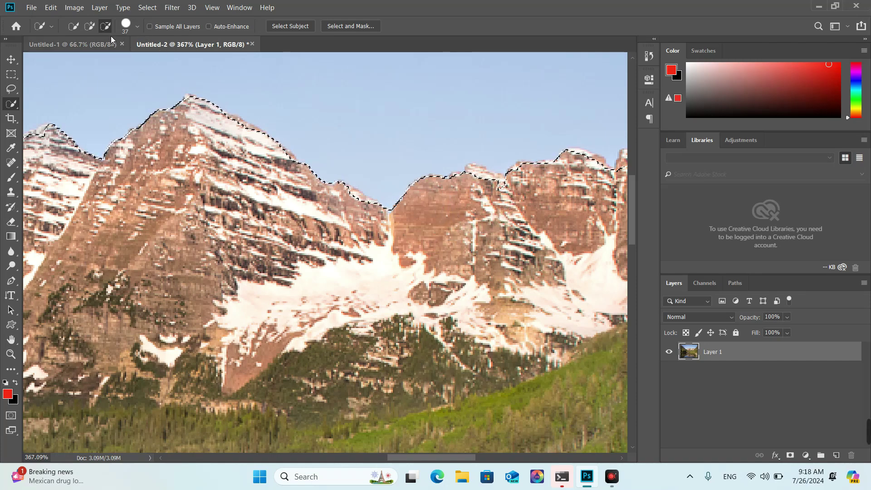
# Step: Shrink the brush to 9 px and smooth the notch in the ridge selection
pyautogui.click(136, 27)
pyautogui.moveTo(95, 59); pyautogui.dragTo(78, 60)
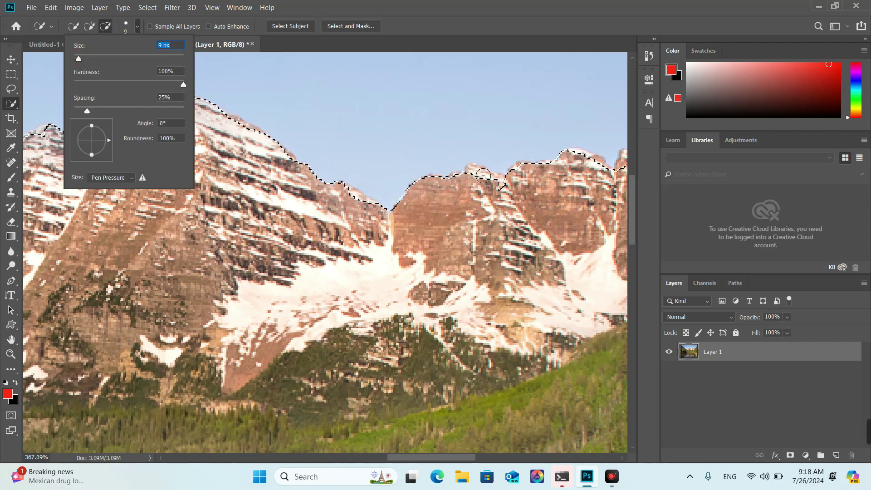
pyautogui.press('Return')
pyautogui.moveTo(487, 179)
pyautogui.mouseDown()
pyautogui.moveTo(499, 186)
pyautogui.moveTo(457, 180)
pyautogui.moveTo(575, 159)
pyautogui.moveTo(603, 172)
pyautogui.mouseUp()
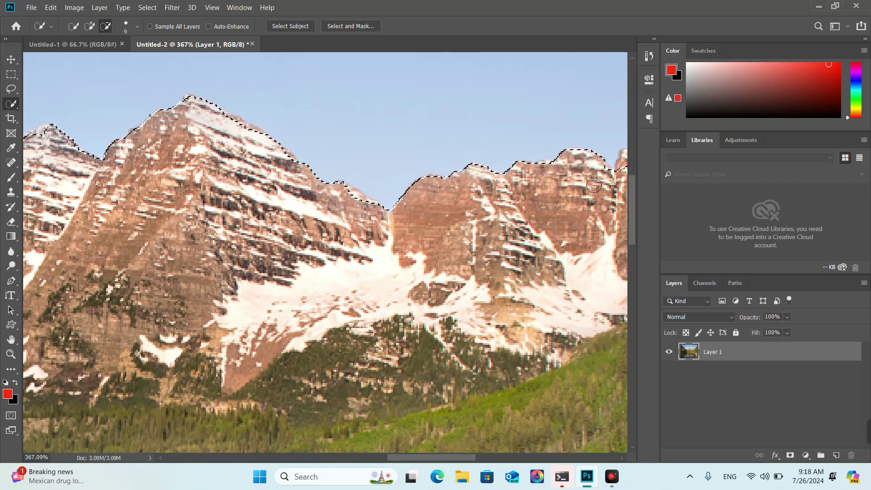
pyautogui.moveTo(472, 457); pyautogui.dragTo(517, 456)
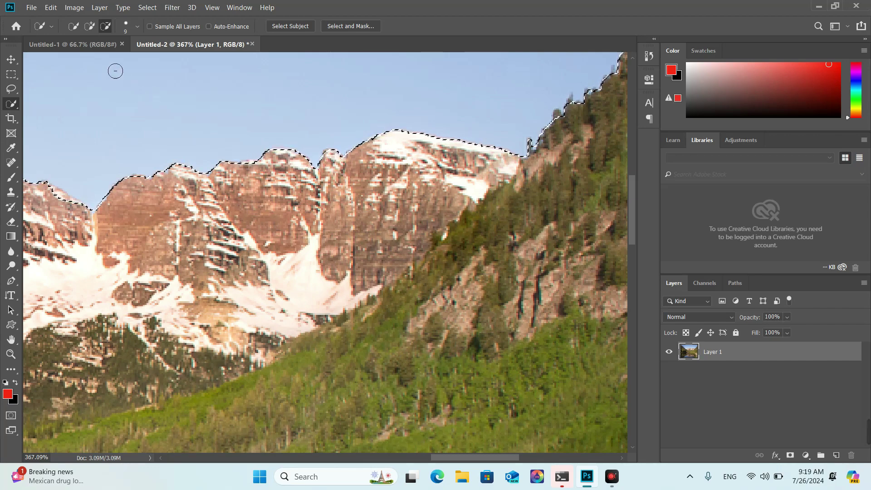
# Step: Add sky beside the small peak, then remove rock below it and the dip at the main peak
pyautogui.click(87, 28)
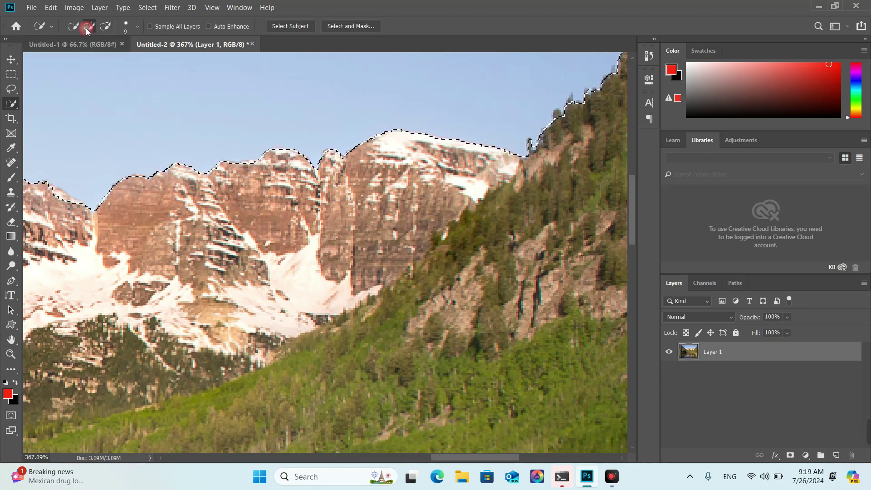
pyautogui.click(274, 152)
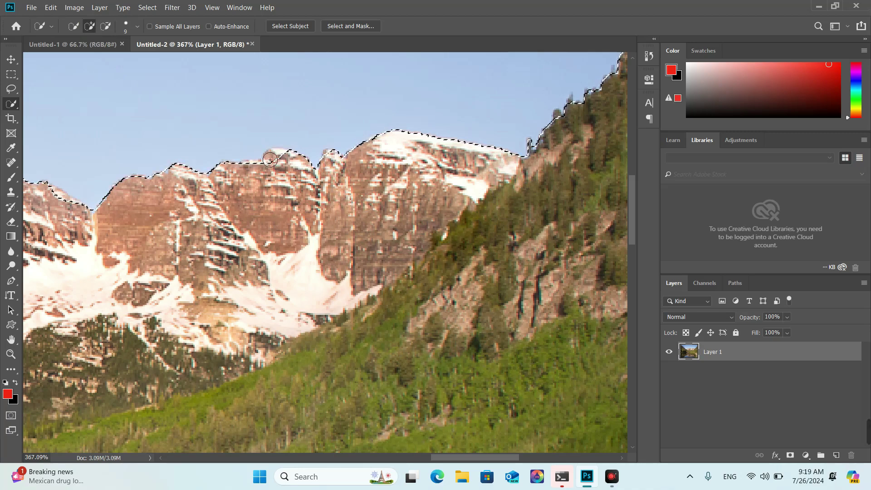
pyautogui.click(105, 26)
pyautogui.moveTo(270, 166); pyautogui.dragTo(275, 161)
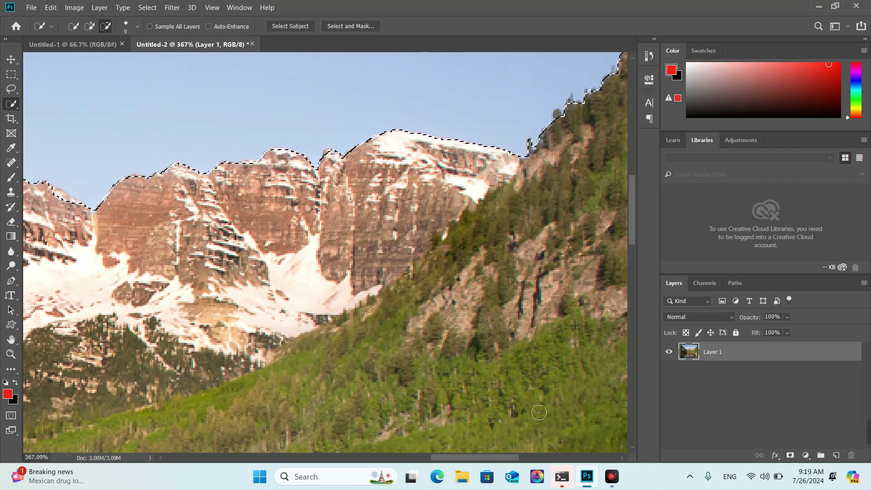
pyautogui.moveTo(501, 457); pyautogui.dragTo(385, 457)
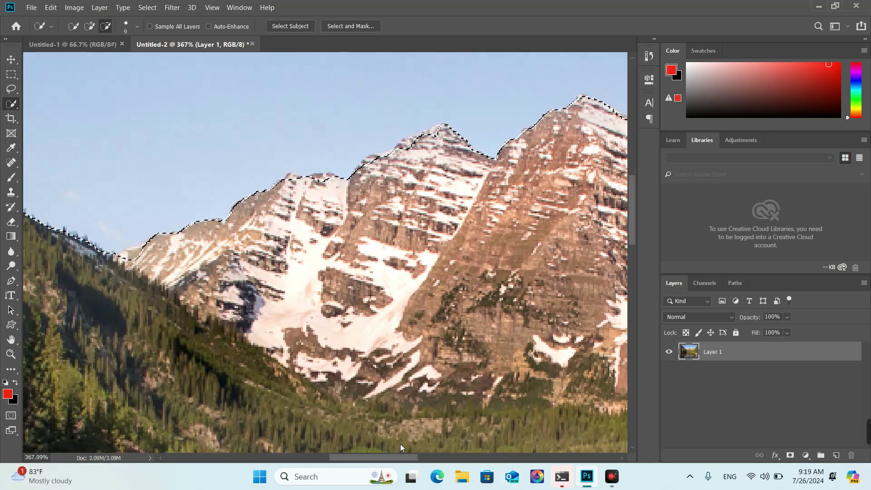
pyautogui.moveTo(231, 258); pyautogui.dragTo(240, 261)
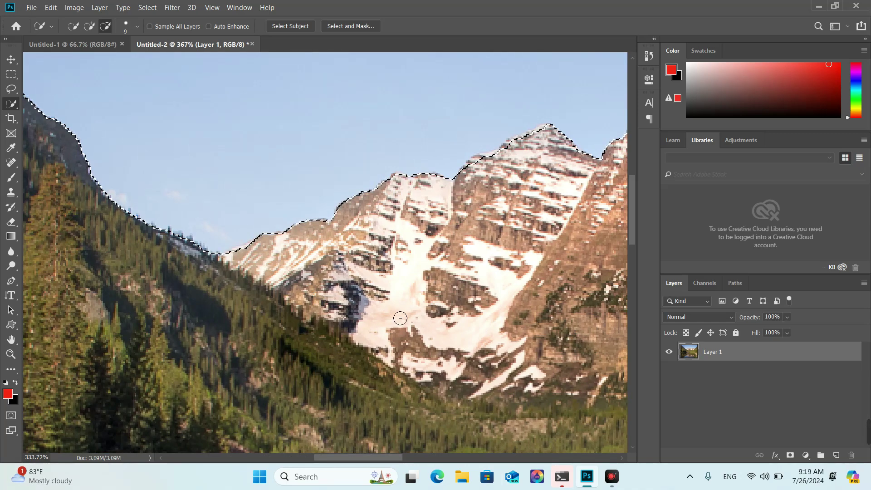
# Step: Zoom out and pan until the whole mountain lake photo fits the window
pyautogui.scroll(-2, 401, 320)
pyautogui.scroll(-1, 400, 320)
pyautogui.scroll(-1, 400, 318)
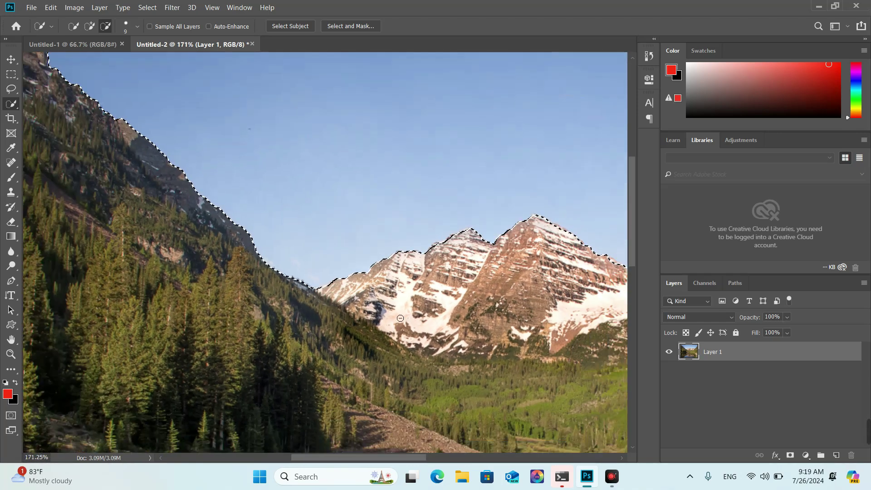
pyautogui.scroll(-1, 400, 318)
pyautogui.scroll(-1, 400, 320)
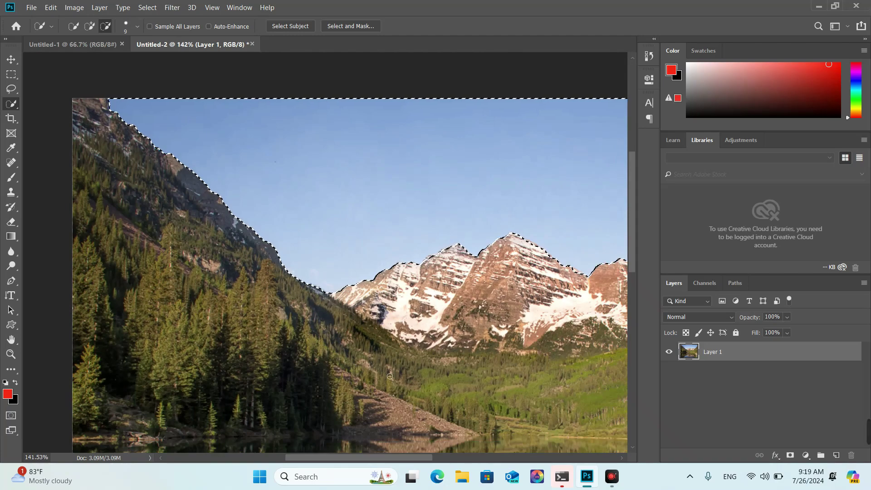
pyautogui.moveTo(390, 459); pyautogui.dragTo(435, 467)
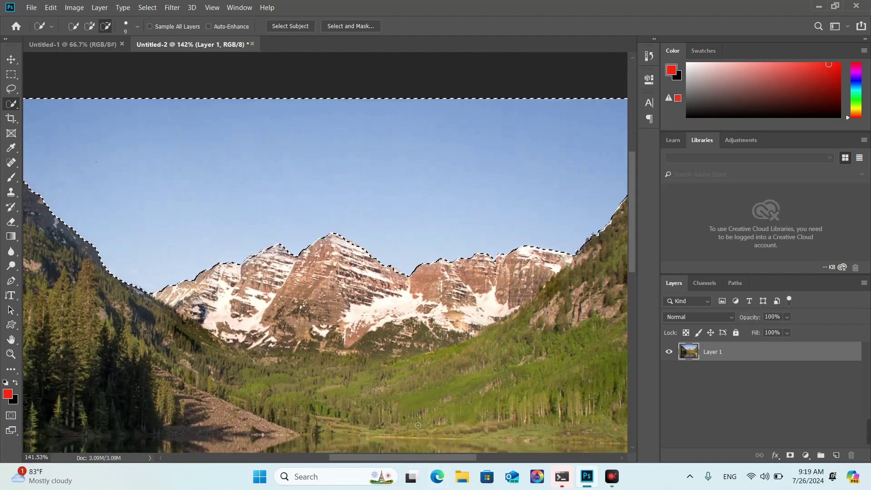
pyautogui.scroll(-1, 404, 385)
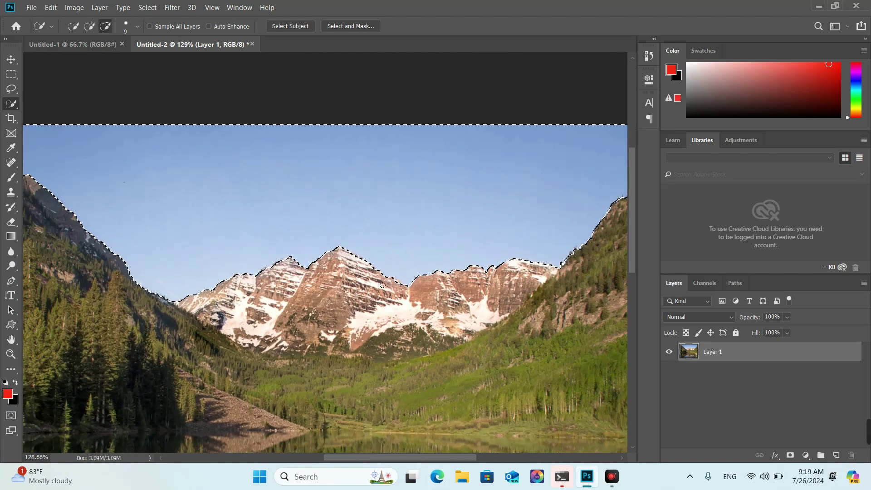
pyautogui.scroll(-2, 384, 314)
pyautogui.scroll(-1, 384, 314)
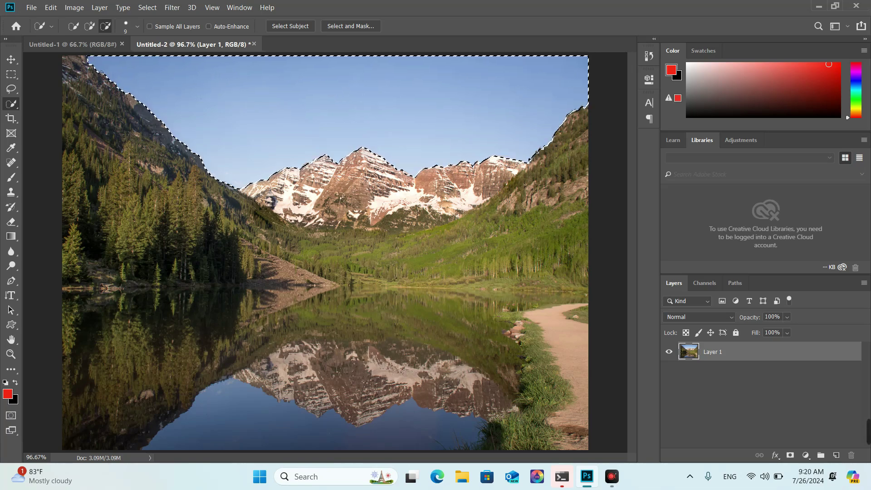
# Step: Open Image > Adjustments > Brightness/Contrast for the selected sky
pyautogui.click(75, 8)
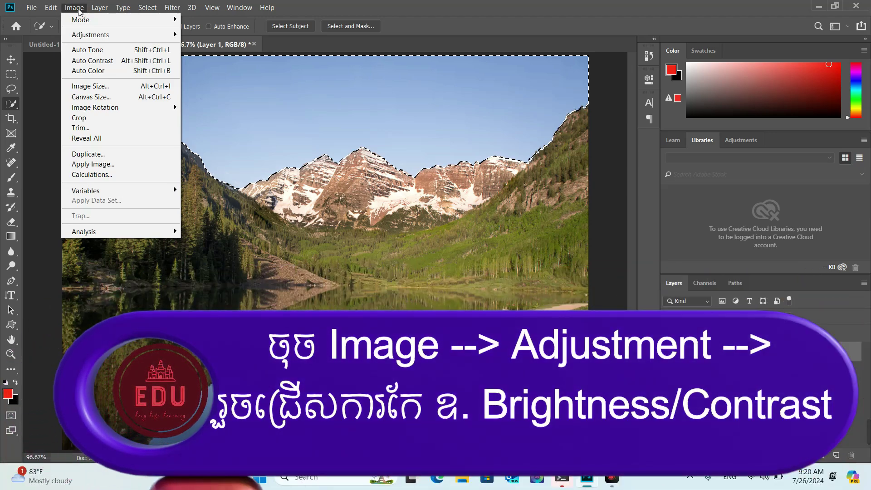
pyautogui.click(75, 8)
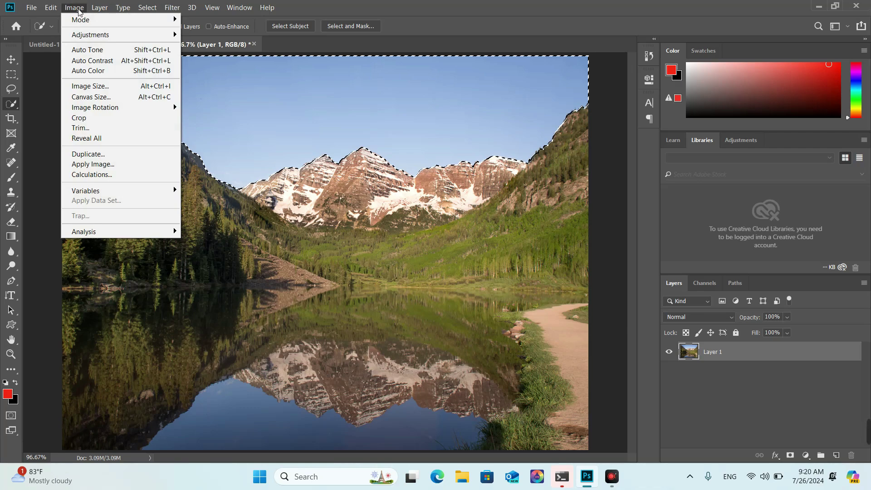
pyautogui.moveTo(91, 35)
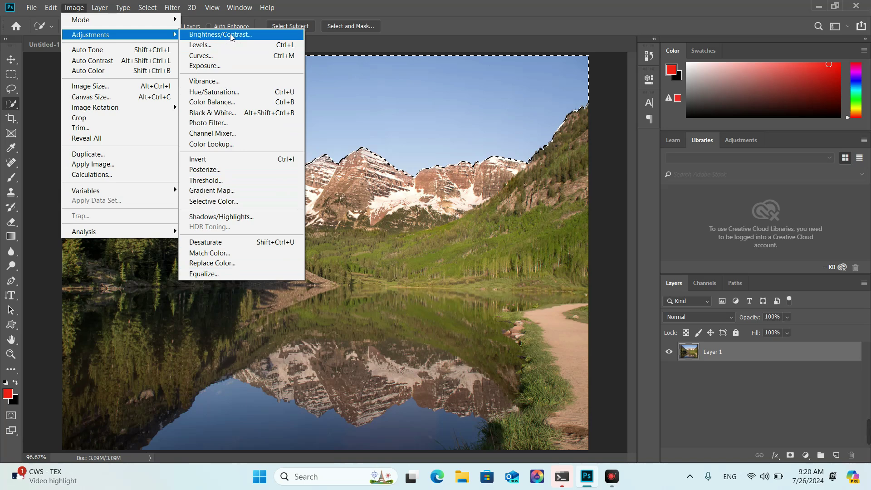
pyautogui.click(231, 35)
# Step: Darken the sky with Brightness -67 and Contrast -35, and apply it
pyautogui.moveTo(404, 111); pyautogui.dragTo(388, 186)
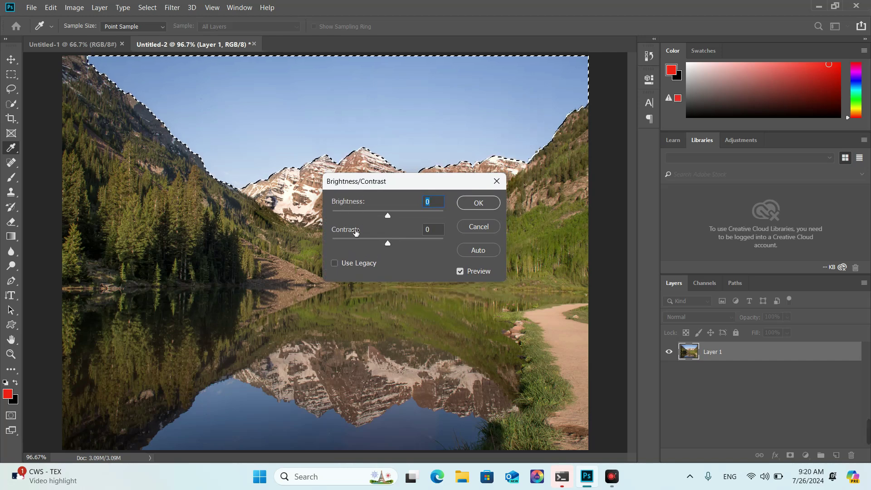
pyautogui.moveTo(387, 216)
pyautogui.mouseDown()
pyautogui.moveTo(364, 215)
pyautogui.moveTo(396, 213)
pyautogui.moveTo(362, 215)
pyautogui.moveTo(371, 214)
pyautogui.mouseUp()
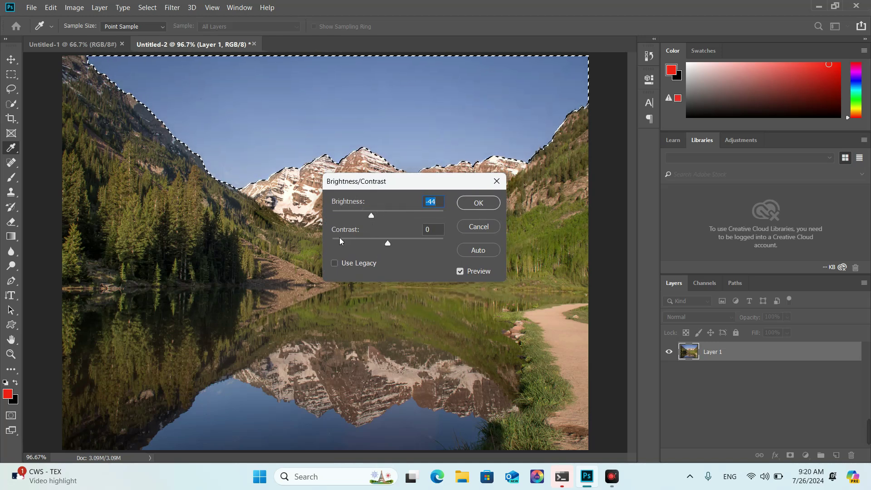
pyautogui.moveTo(385, 243)
pyautogui.mouseDown()
pyautogui.moveTo(406, 245)
pyautogui.moveTo(347, 241)
pyautogui.mouseUp()
pyautogui.moveTo(347, 243); pyautogui.dragTo(346, 243)
pyautogui.moveTo(369, 214)
pyautogui.mouseDown()
pyautogui.moveTo(351, 216)
pyautogui.moveTo(398, 243)
pyautogui.moveTo(348, 243)
pyautogui.mouseUp()
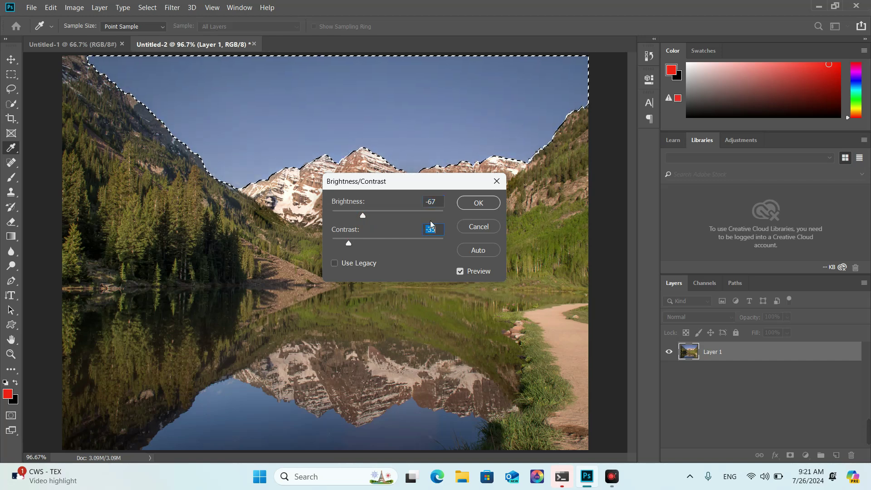
pyautogui.click(475, 209)
pyautogui.press('w')
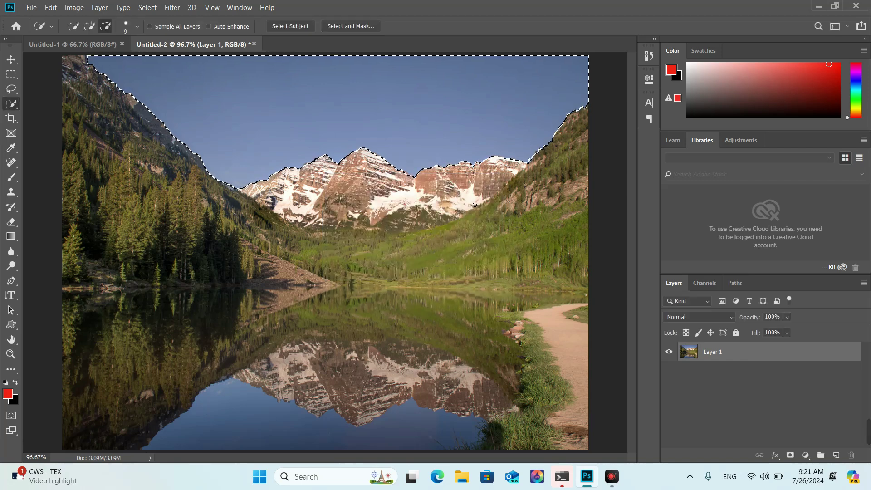